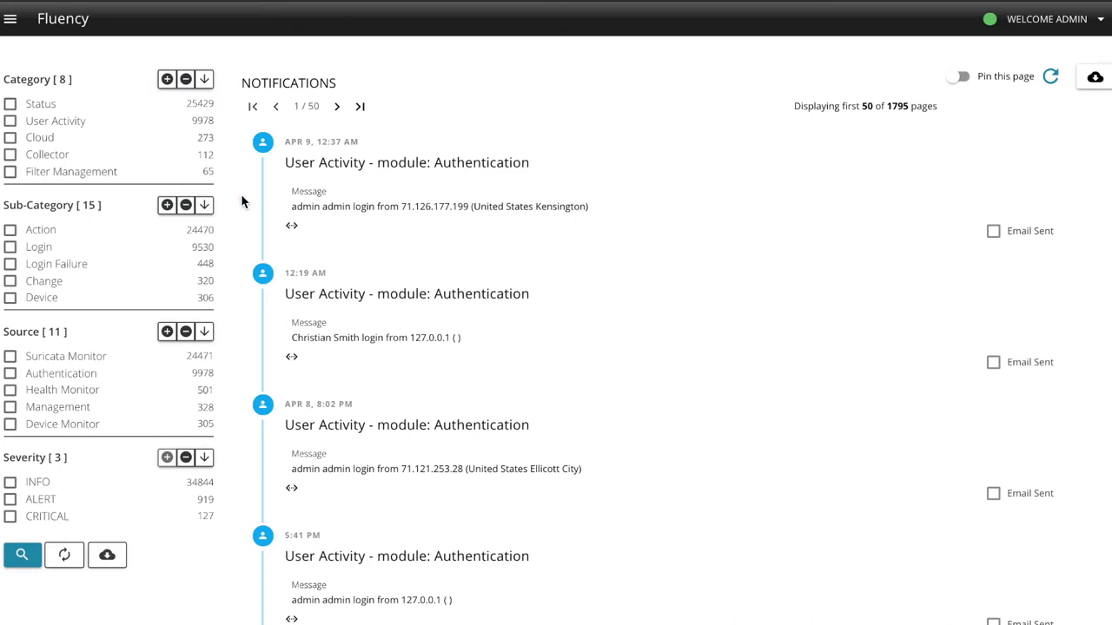
left_click(12, 20)
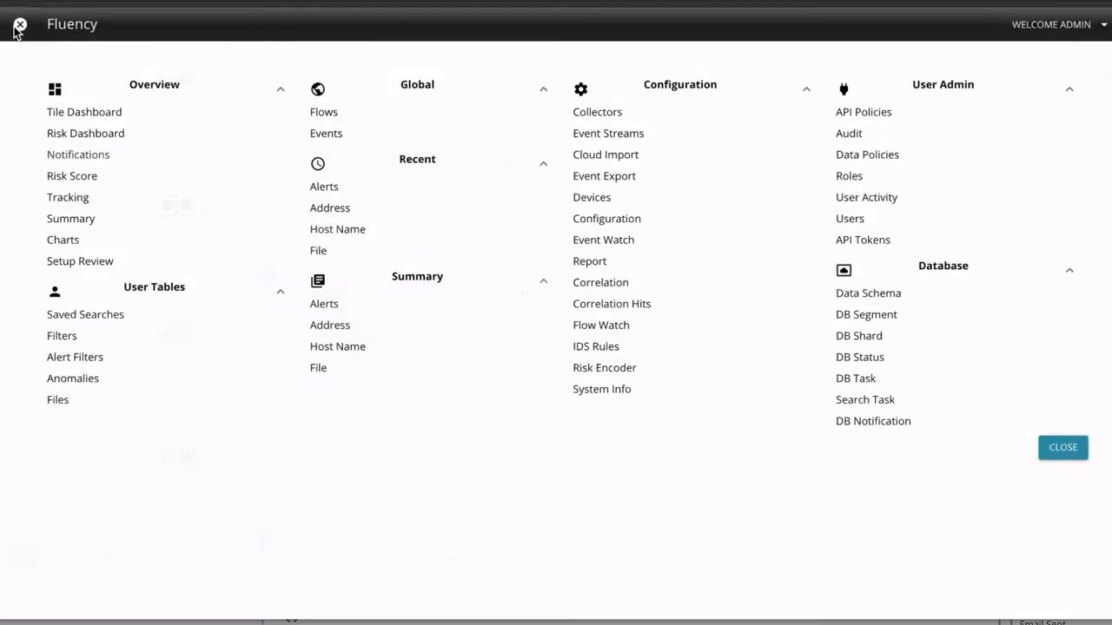
left_click(344, 131)
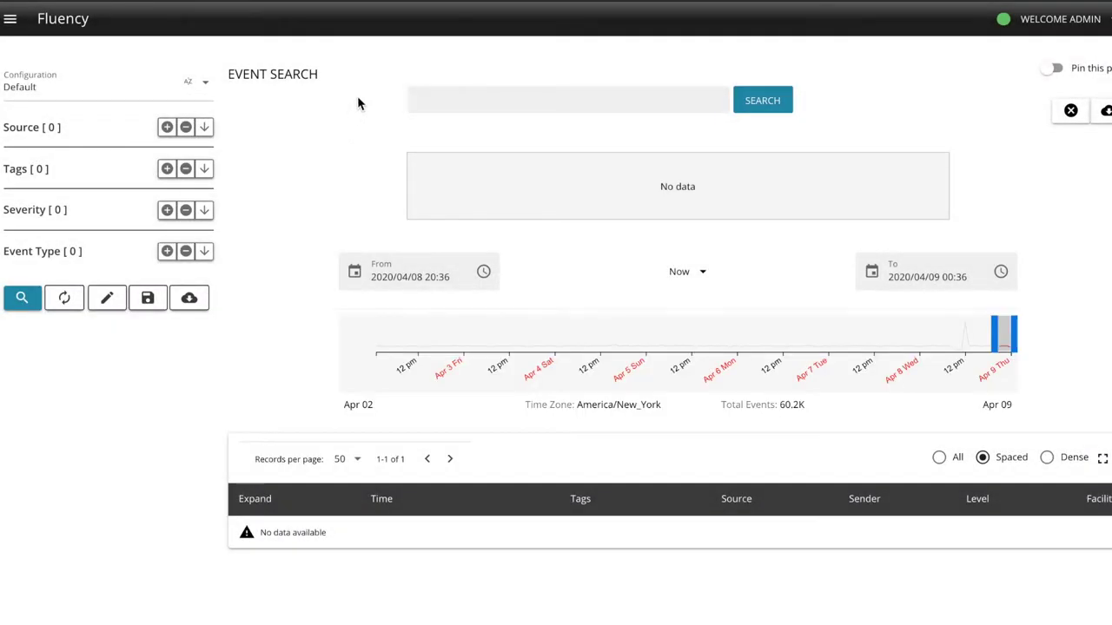
left_click(771, 103)
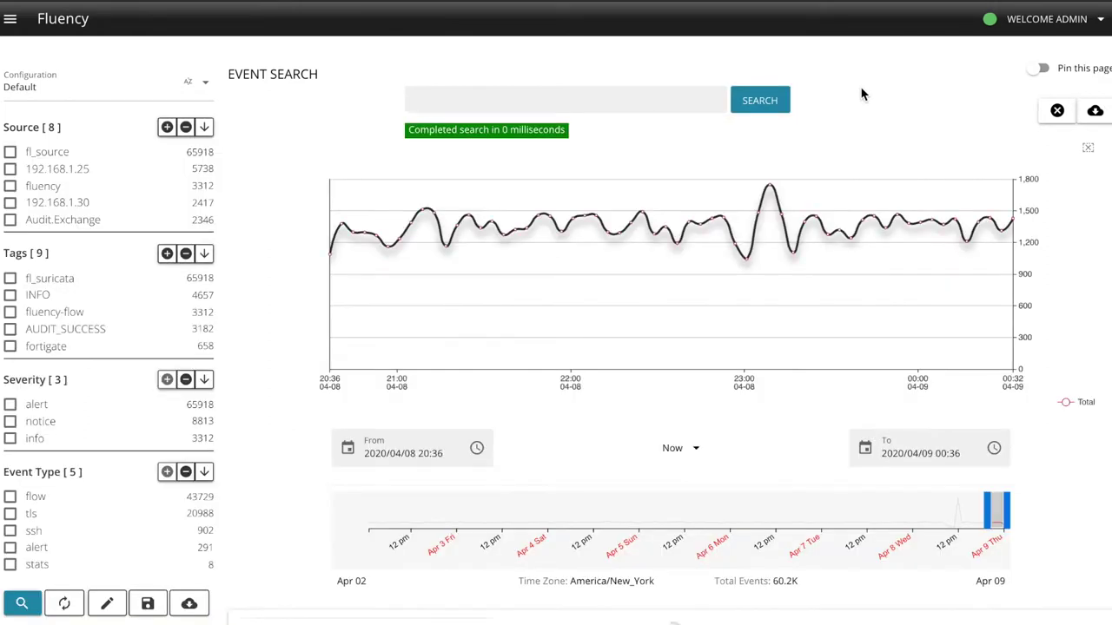
left_click(606, 103)
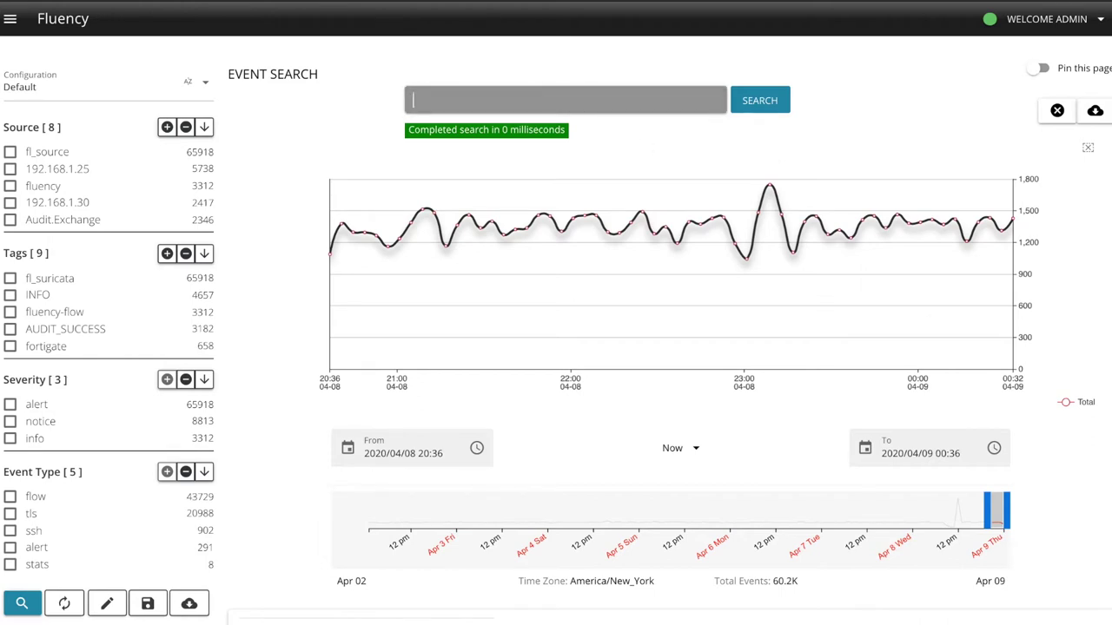
type("@sender:office365")
key("Return")
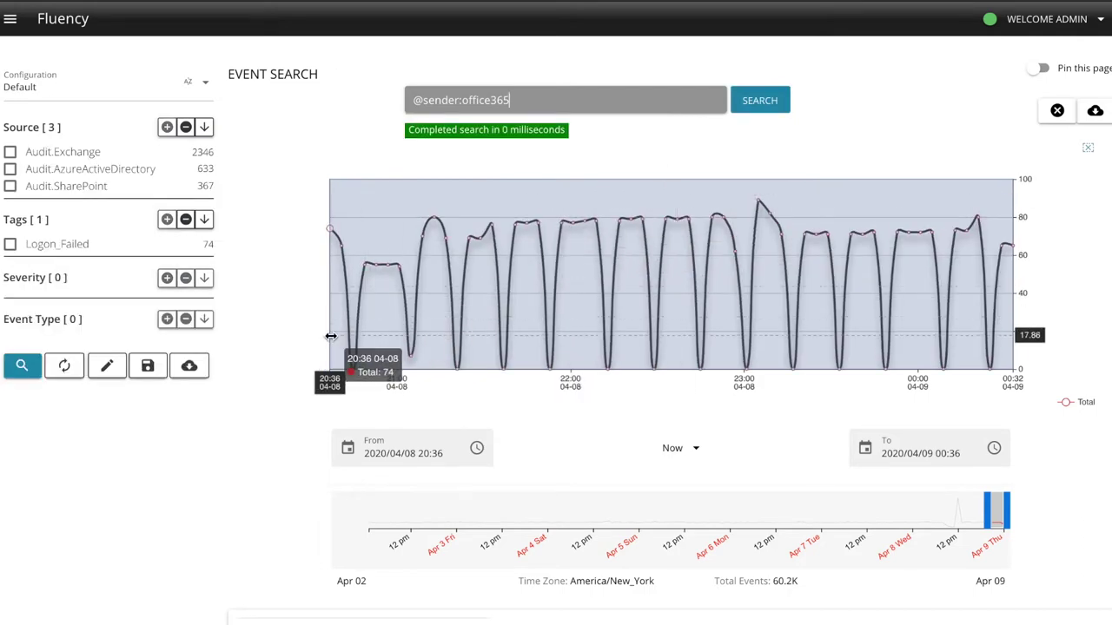
Step: Expand the first Audit.SharePoint record in the results and start an event watch from its UserId field
scroll(329, 333, "down", 5)
scroll(330, 340, "down", 2)
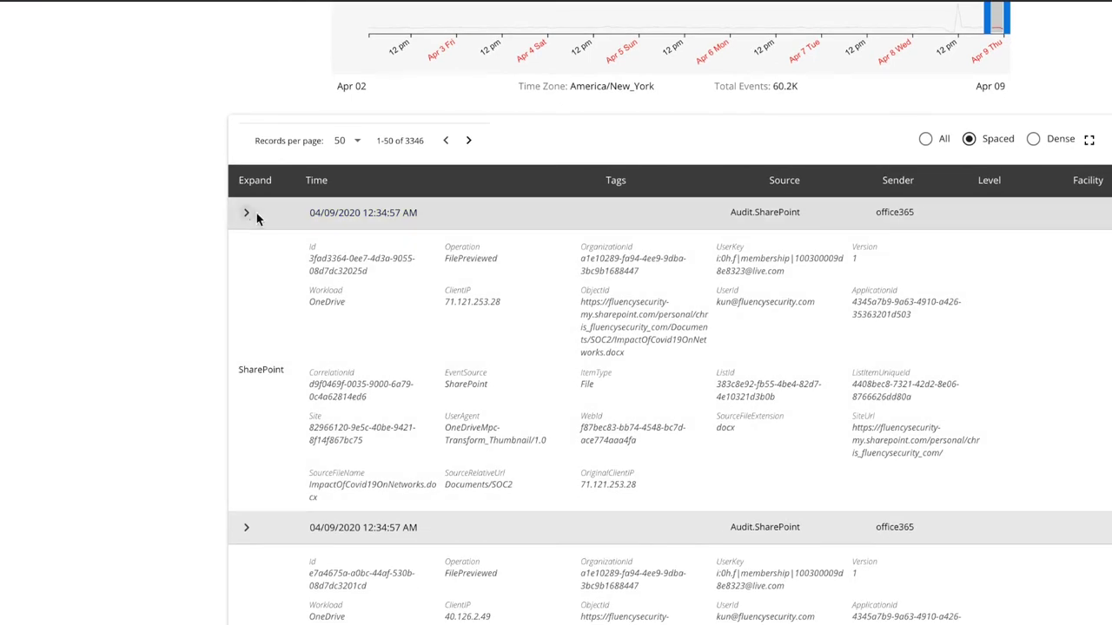
left_click(248, 216)
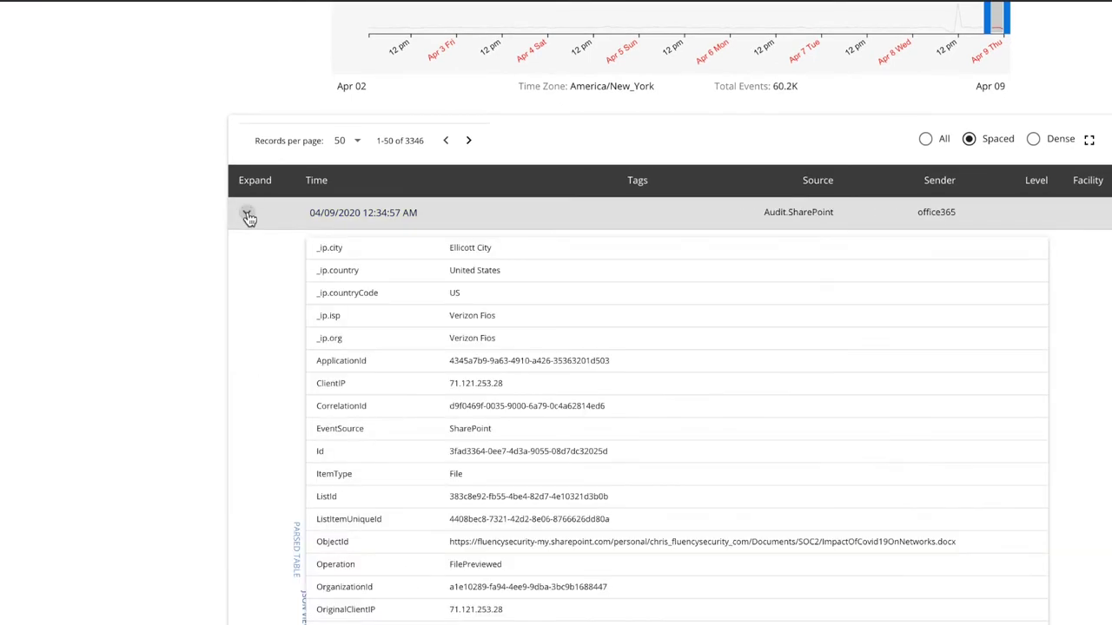
scroll(220, 364, "down", 1)
scroll(220, 359, "down", 2)
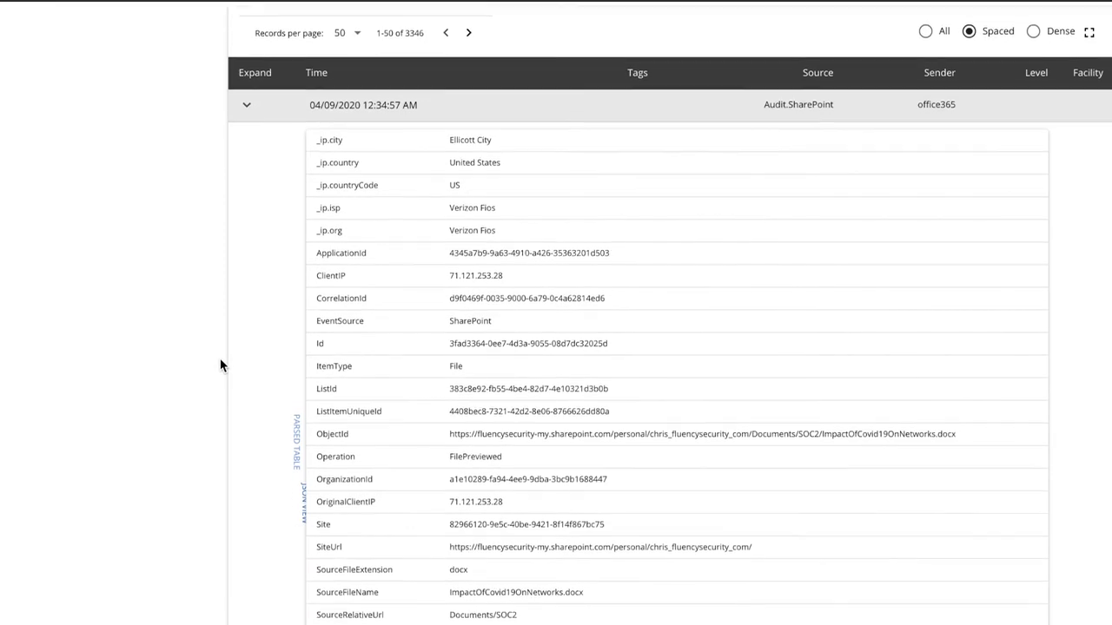
scroll(220, 359, "down", 1)
scroll(219, 359, "down", 2)
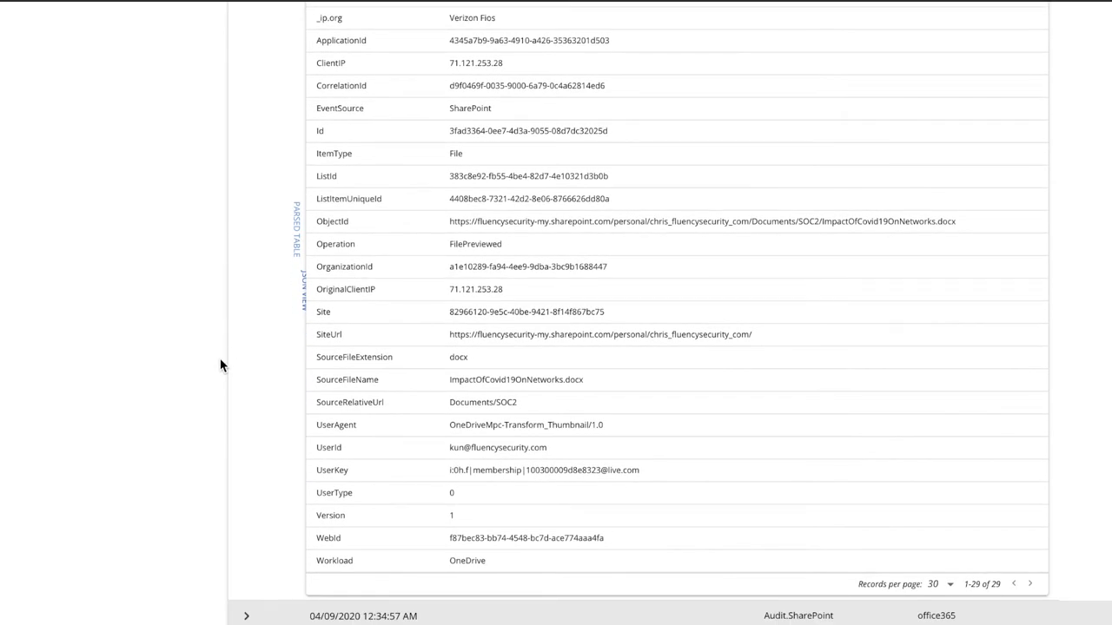
scroll(230, 348, "up", 1)
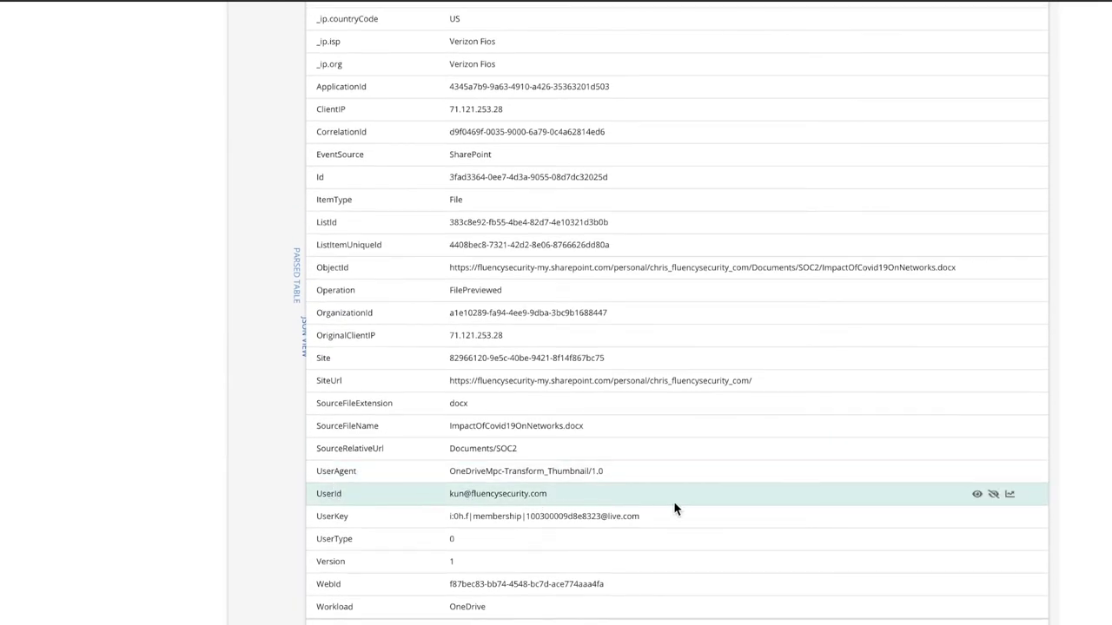
left_click(1011, 496)
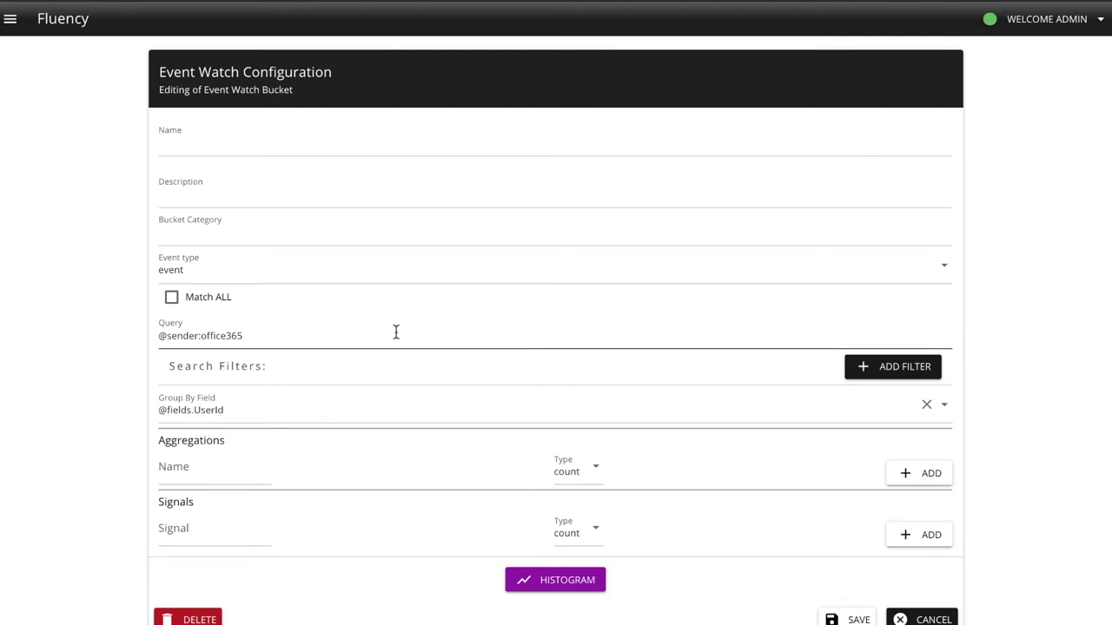
Step: Choose event as the watch's event type and name the watch Office365EventsByUser
left_click(314, 277)
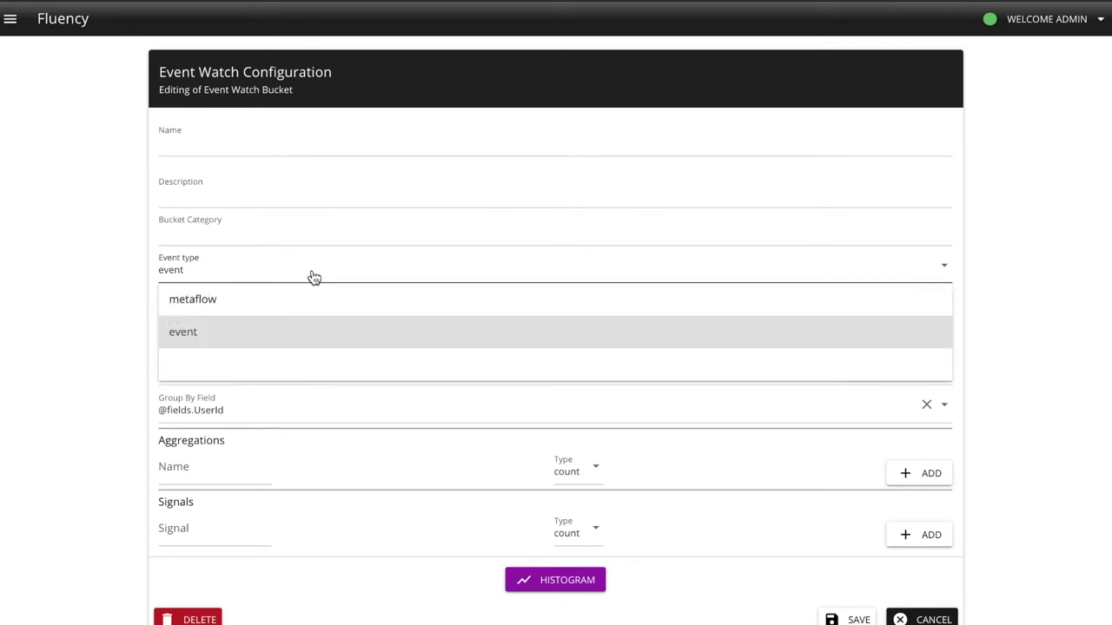
left_click(299, 341)
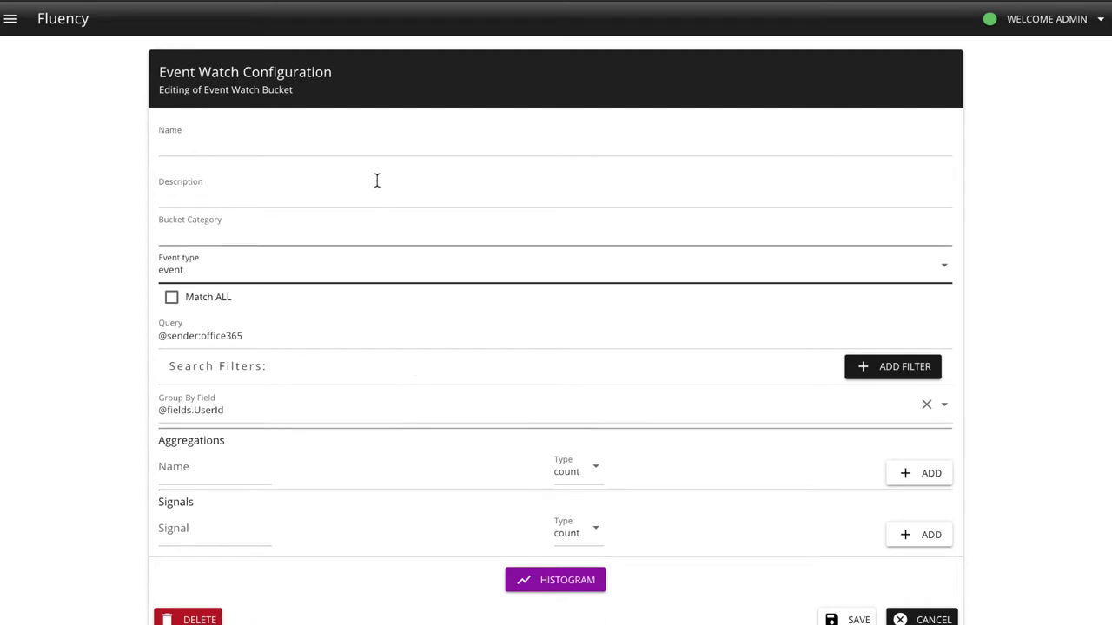
left_click(344, 134)
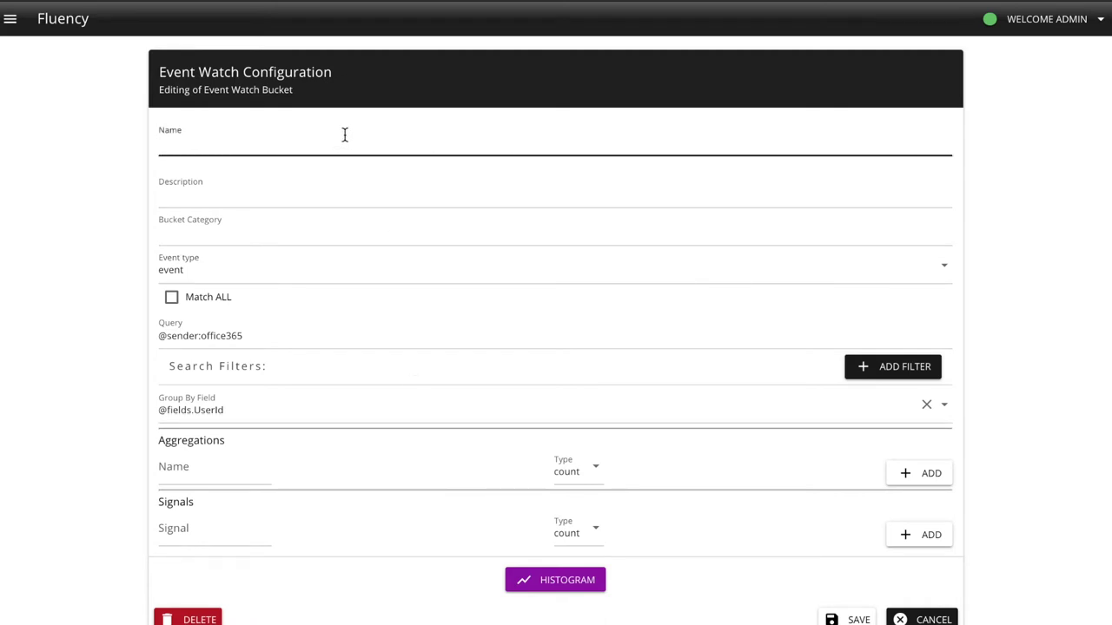
type("Office365EventsByUser")
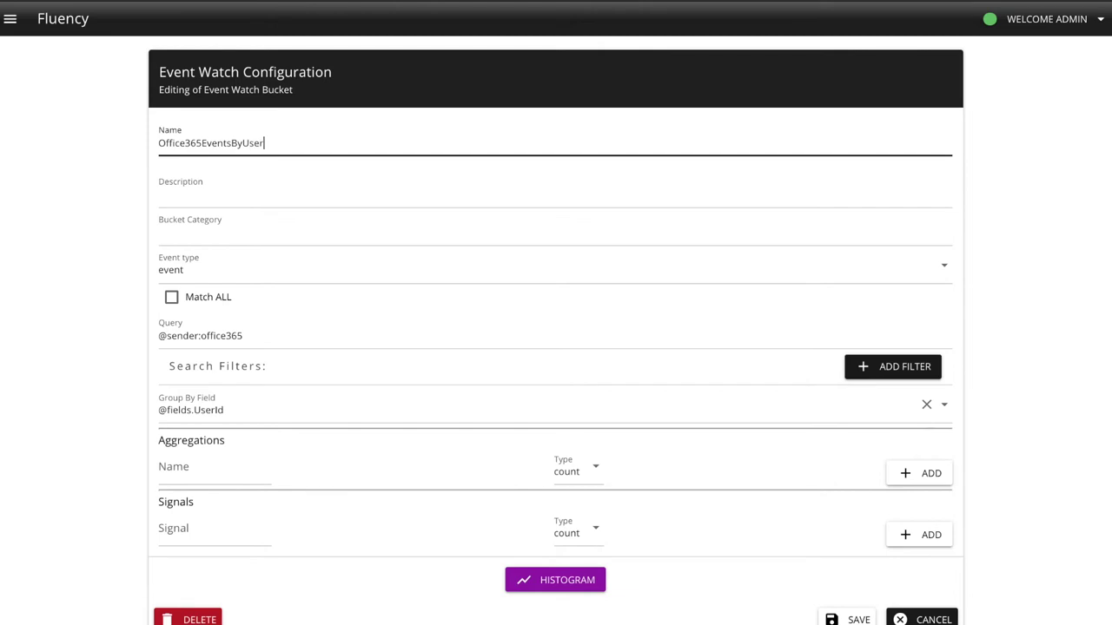
Step: Describe the watch as "Office365 Events/operations by UserID" and set its bucket category to Office365
left_click(305, 185)
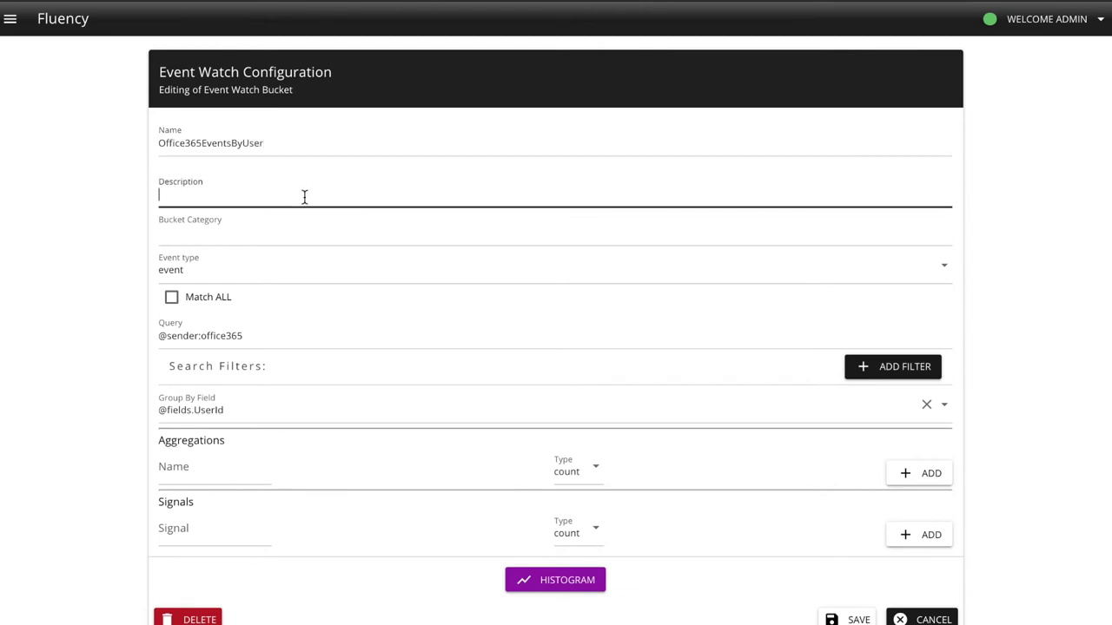
type("Office365 Events/operations by User")
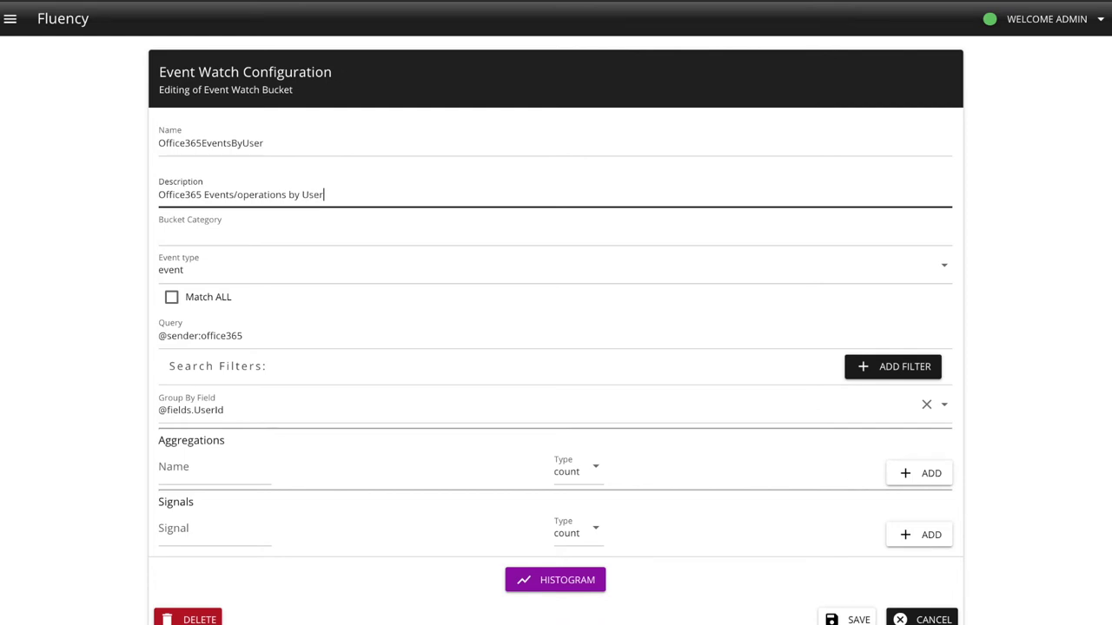
type("ID")
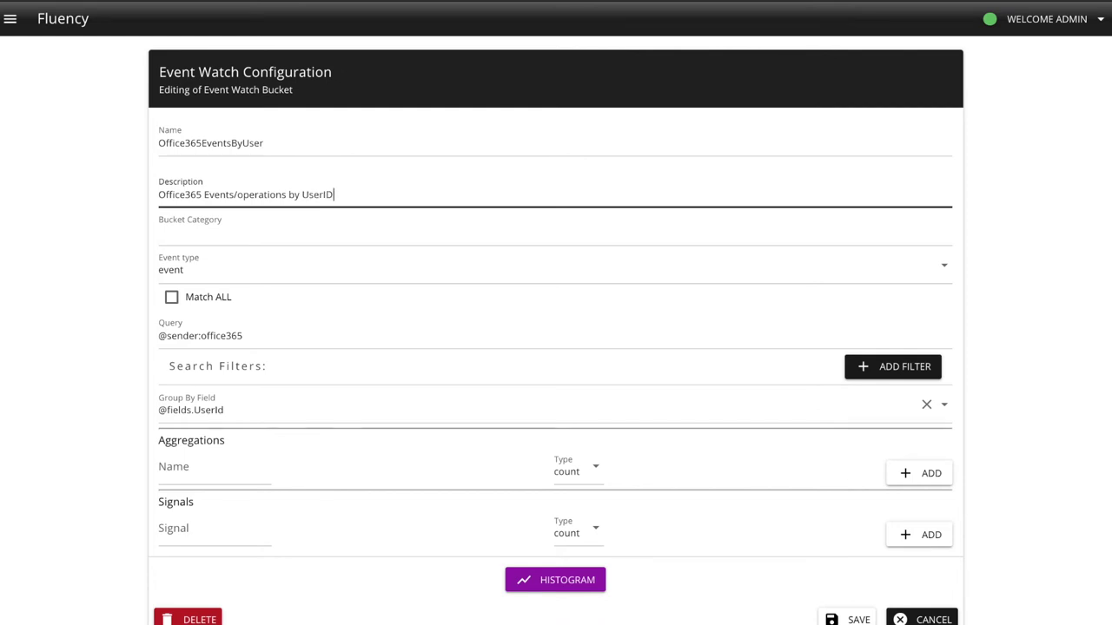
left_click(256, 235)
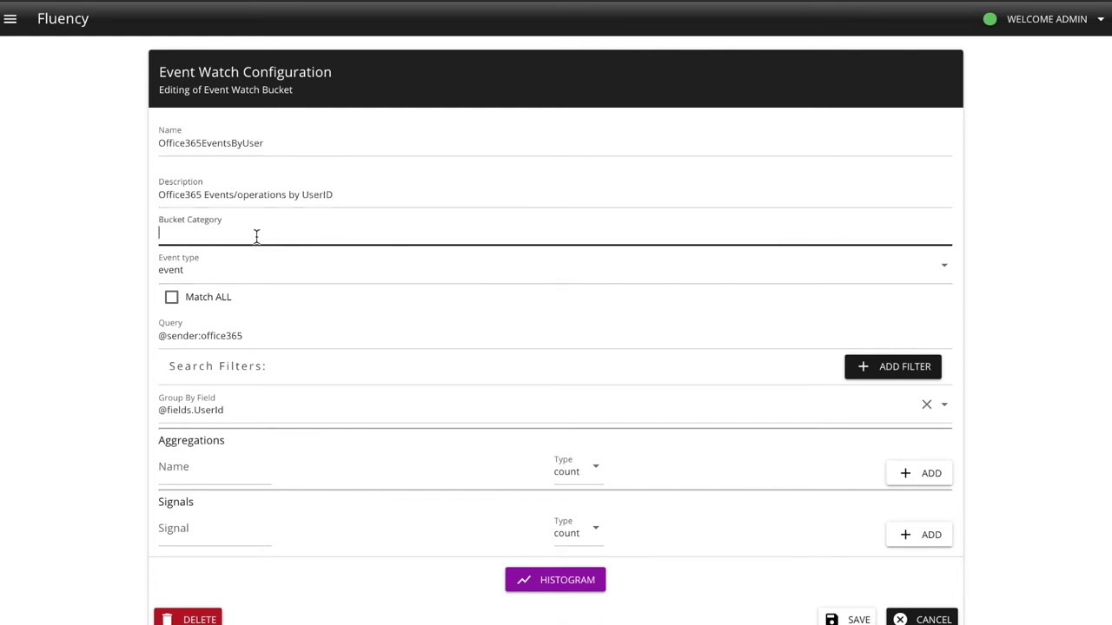
type("Office365")
Step: Add an aggregation named eventCount of type count to the event watch
left_click(264, 472)
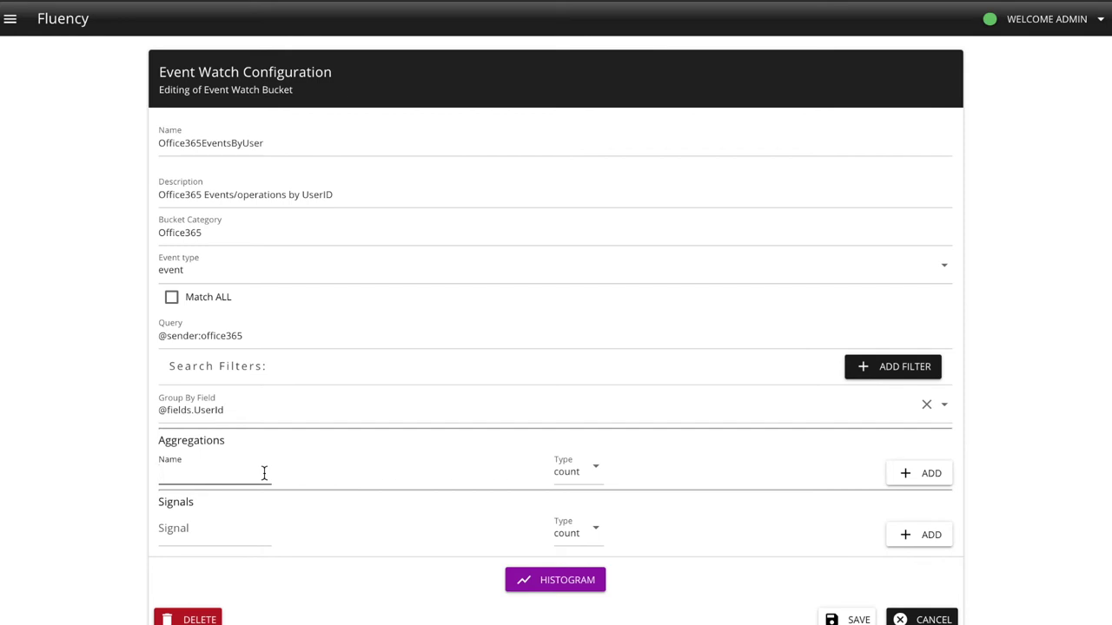
type("eventCount")
left_click(926, 476)
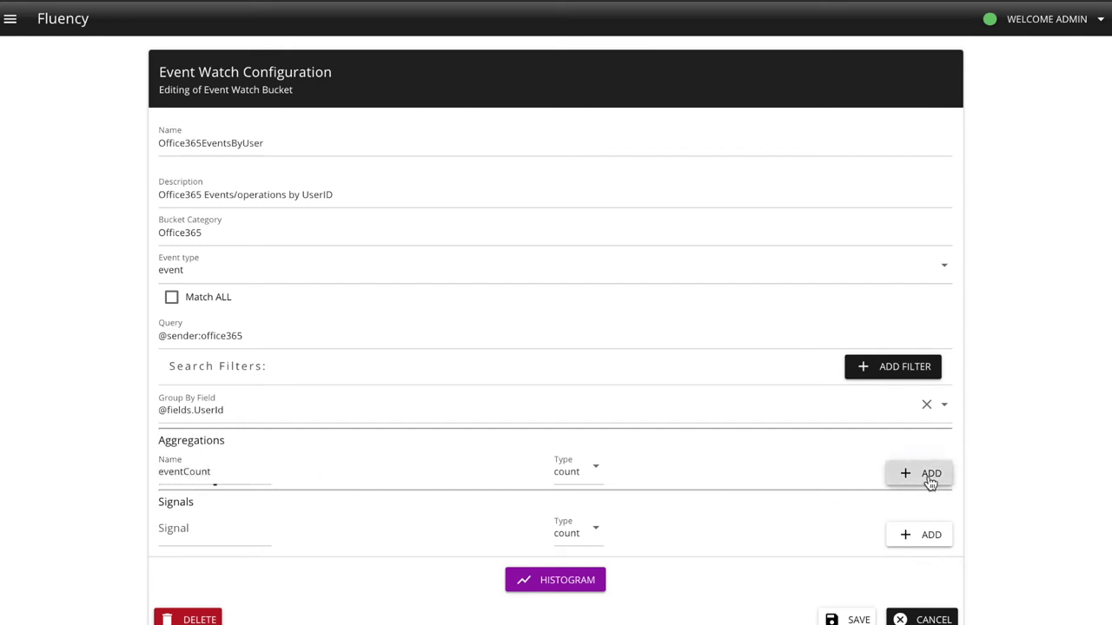
Step: Preview the event watch's histogram and save the watch configuration
scroll(1035, 478, "down", 2)
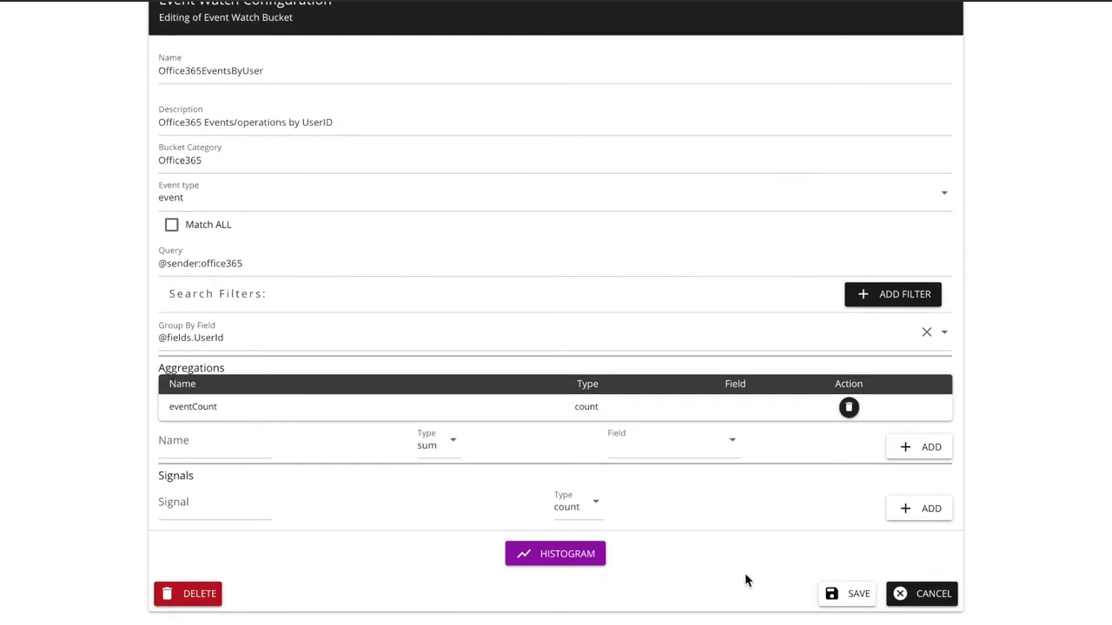
left_click(571, 554)
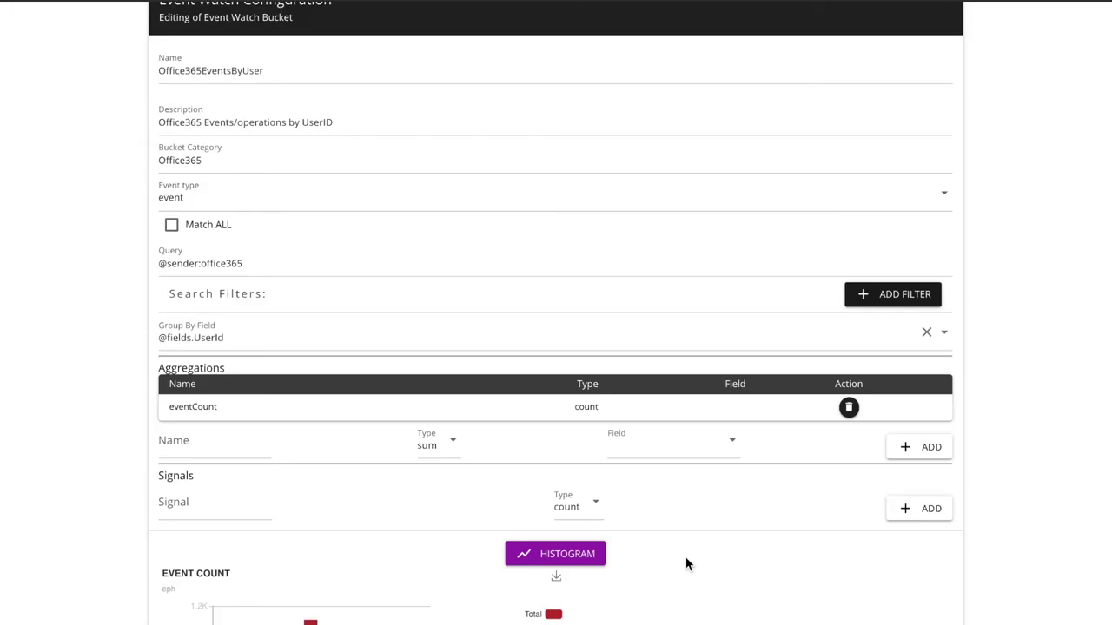
scroll(1073, 557, "down", 2)
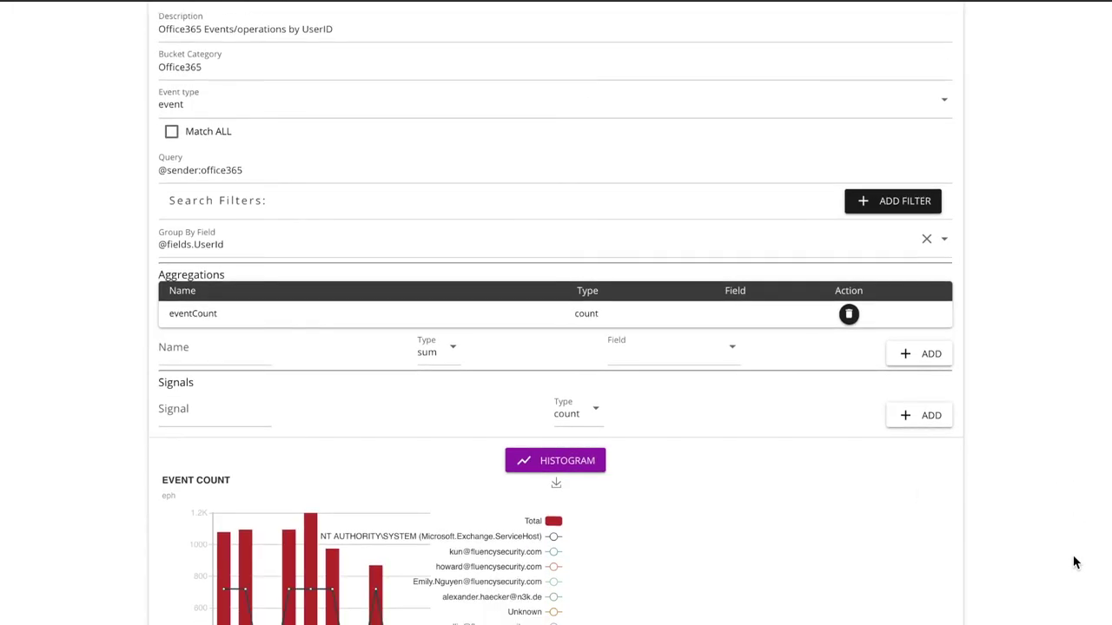
scroll(1074, 563, "down", 4)
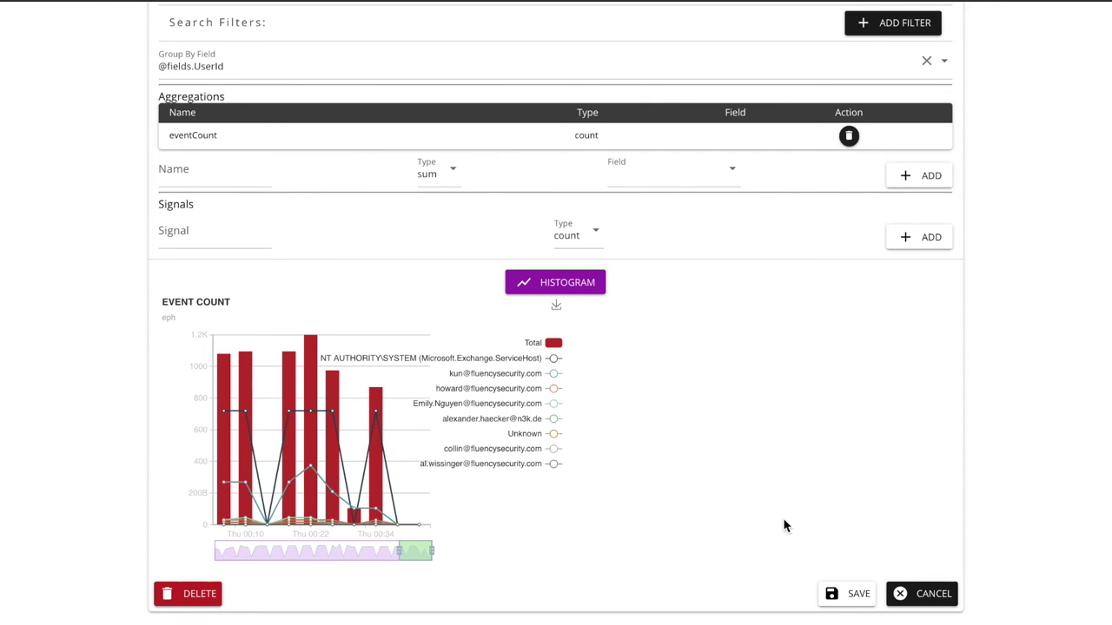
left_click(848, 596)
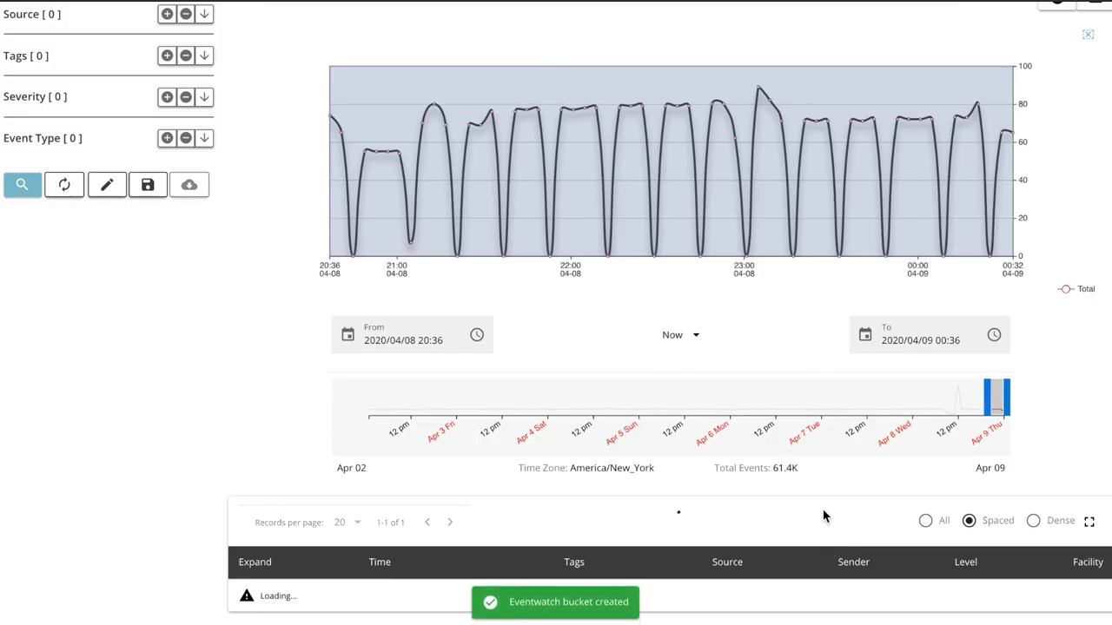
Step: Go to the Event Watch page and display the Office365EventsByUser bucket's chart
scroll(823, 513, "down", 10)
scroll(823, 512, "up", 15)
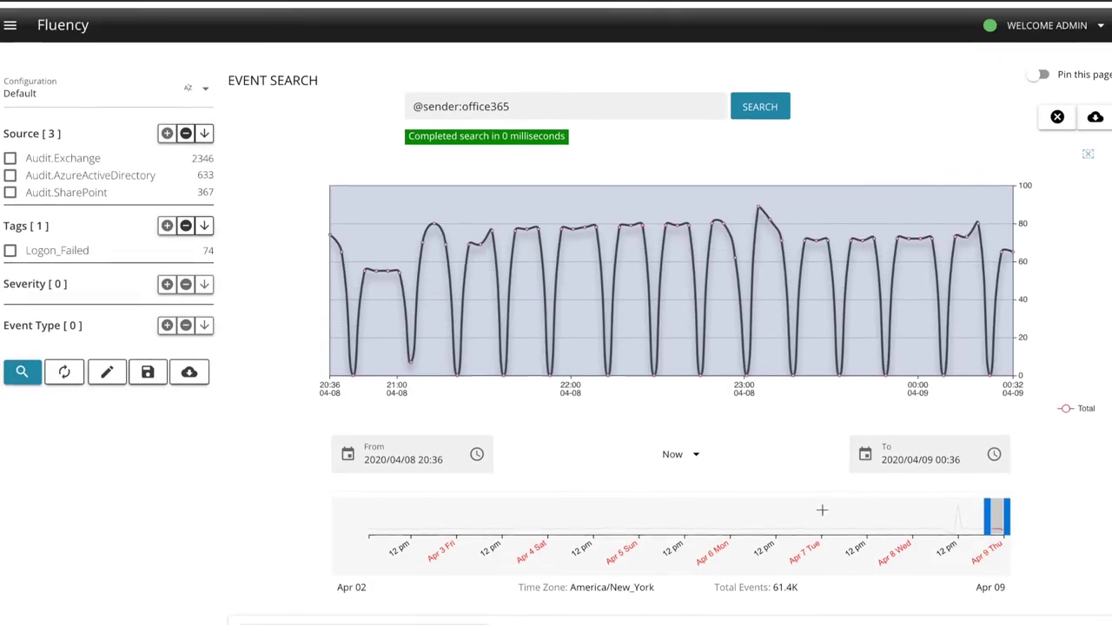
left_click(11, 24)
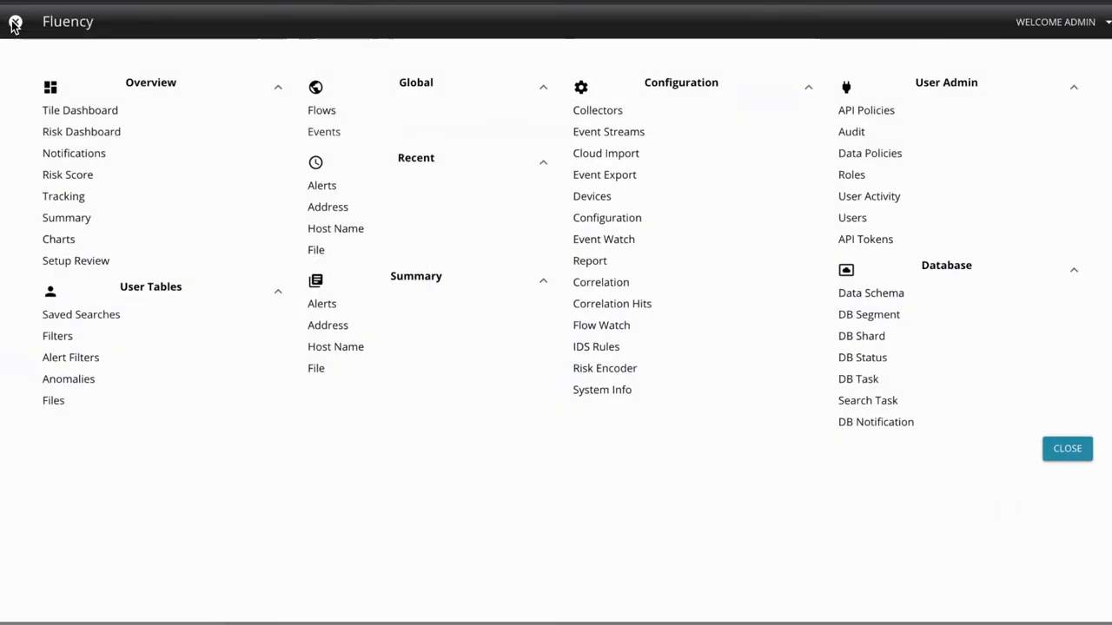
left_click(611, 241)
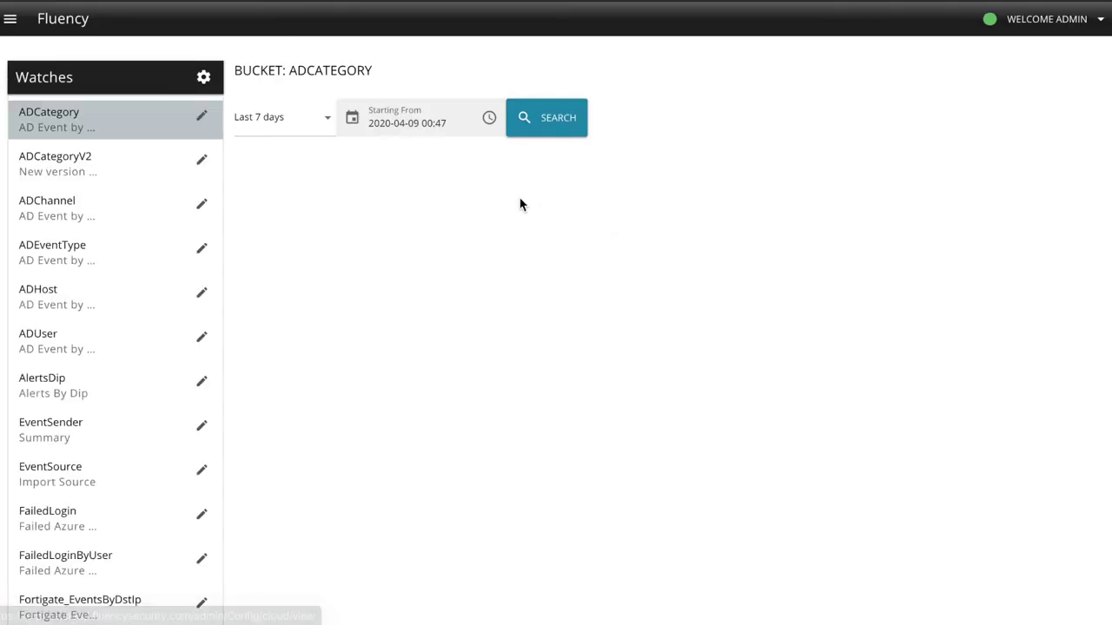
scroll(220, 313, "down", 3)
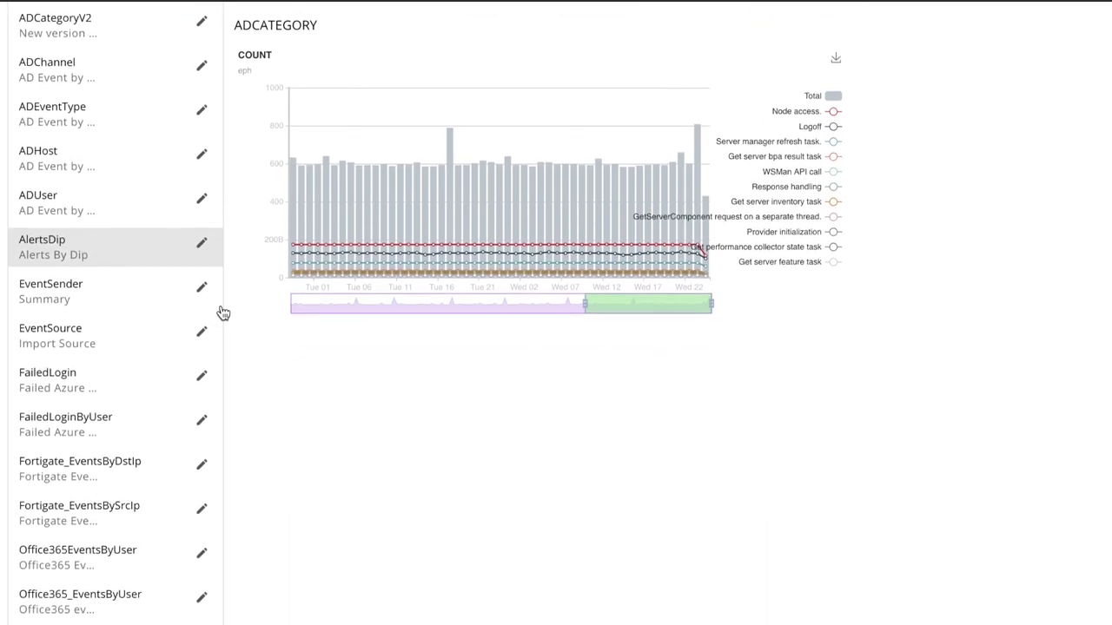
scroll(221, 313, "down", 1)
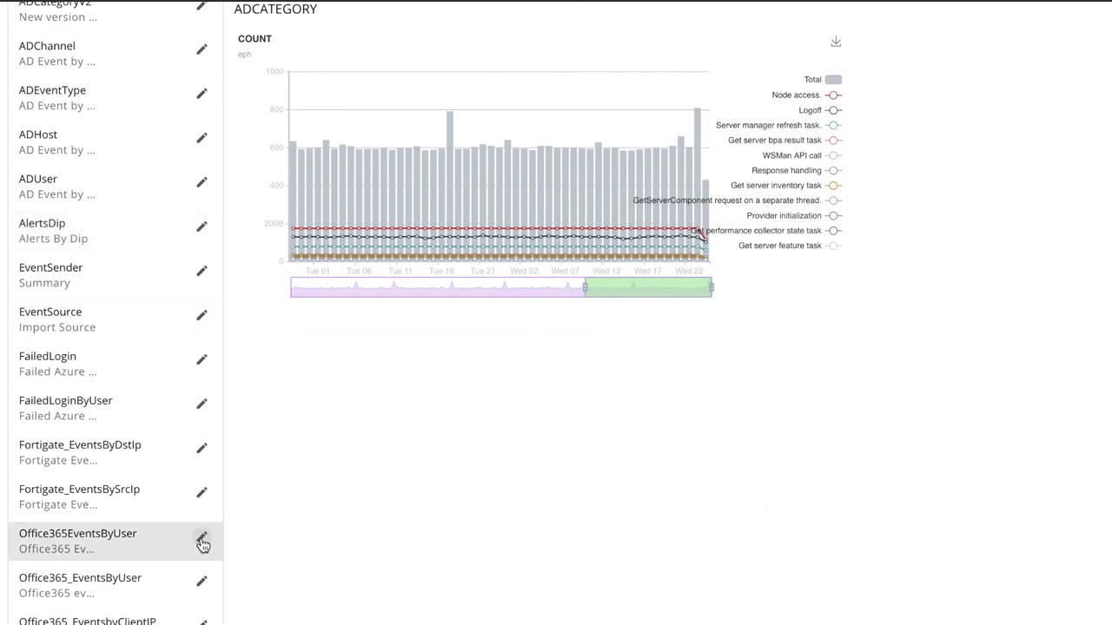
left_click(164, 546)
scroll(380, 417, "up", 3)
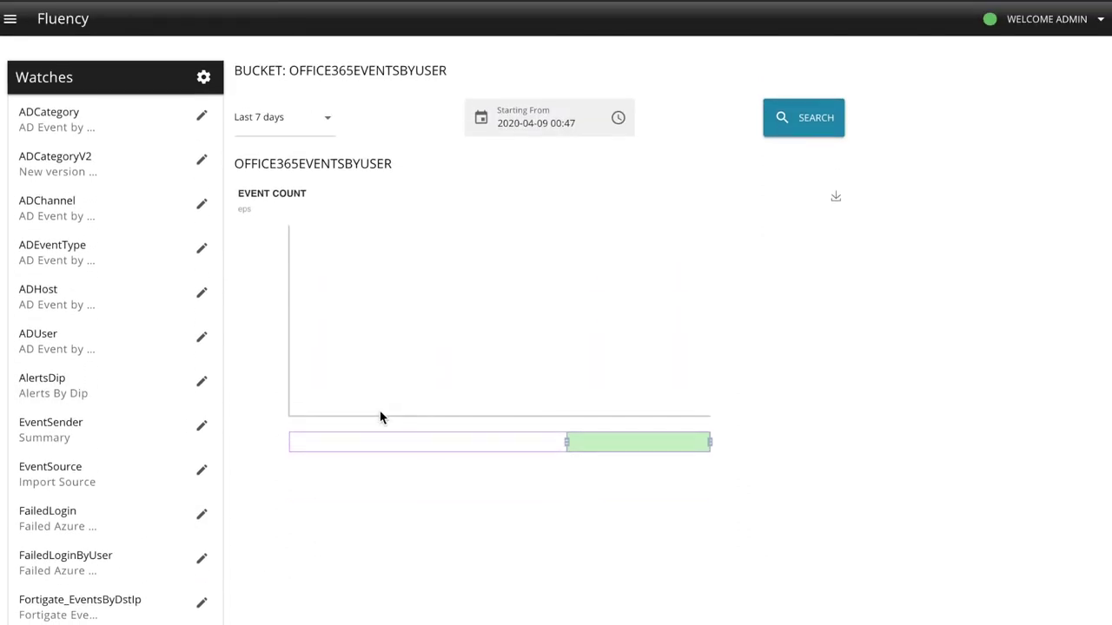